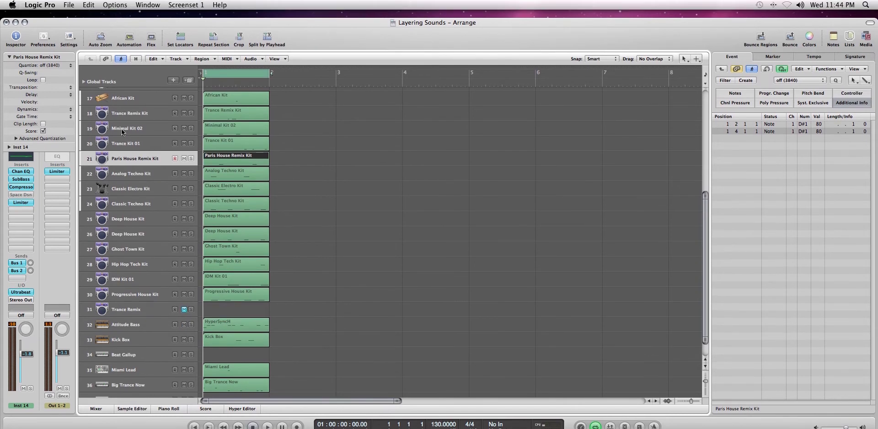
Step: Play the loop from the start, then stop it so the playhead returns to bar 1
left_click(706, 231)
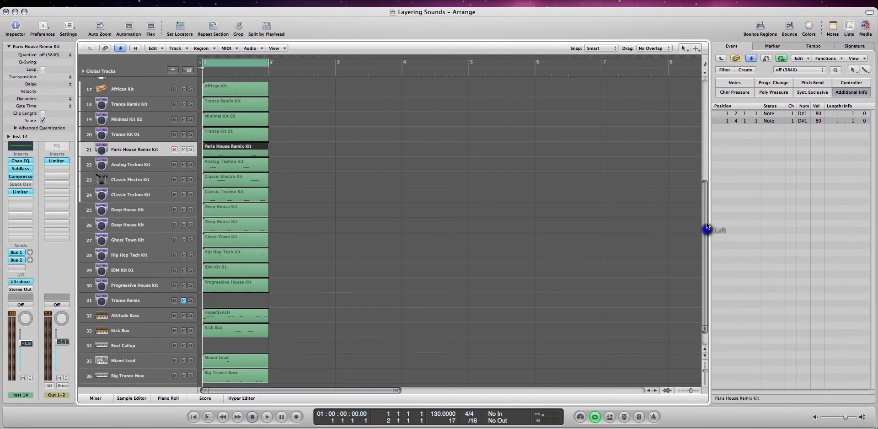
mouse_move(706, 226)
left_mouse_down()
mouse_move(704, 203)
mouse_move(703, 225)
left_mouse_up()
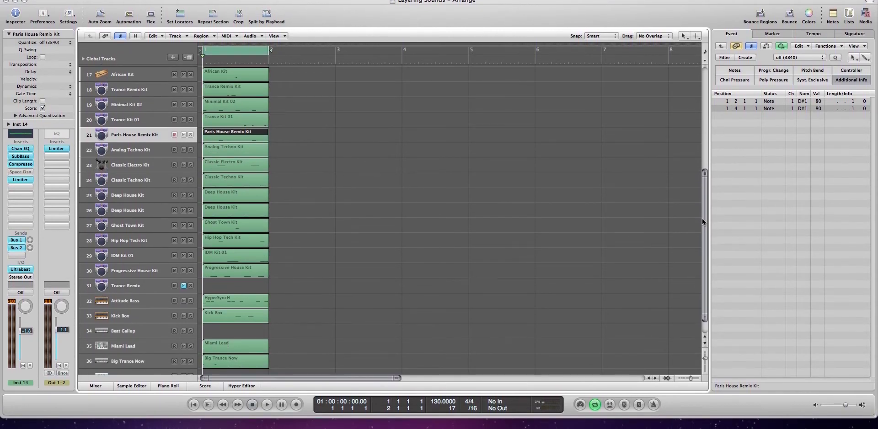
left_click(702, 220)
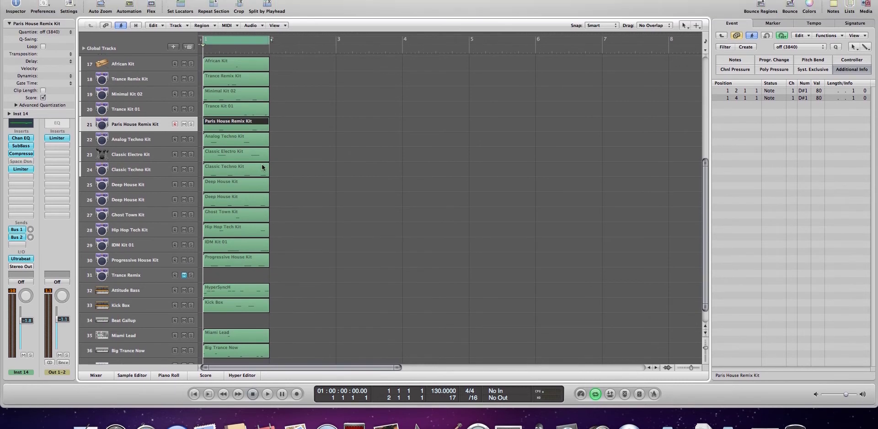
key("space")
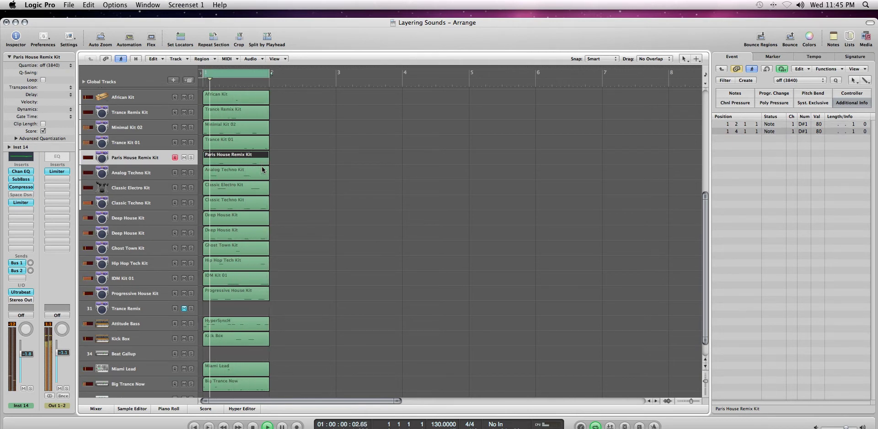
key("space")
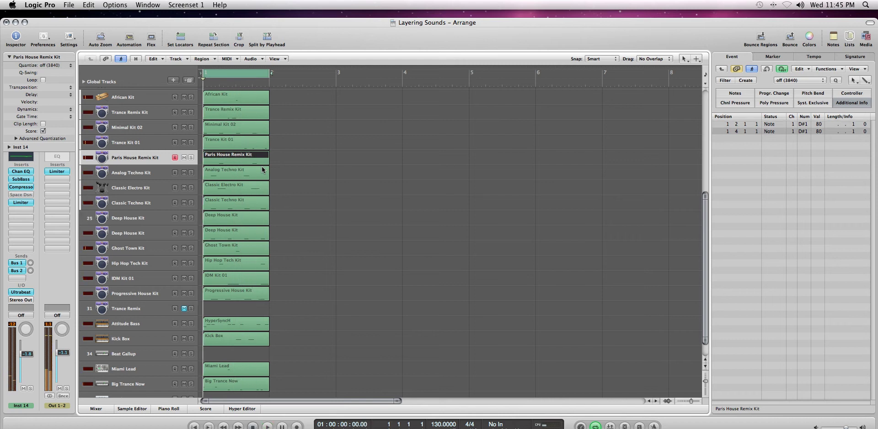
Step: Select the African Kit track, start the loop playing, and open the Piano Roll
left_click(160, 97)
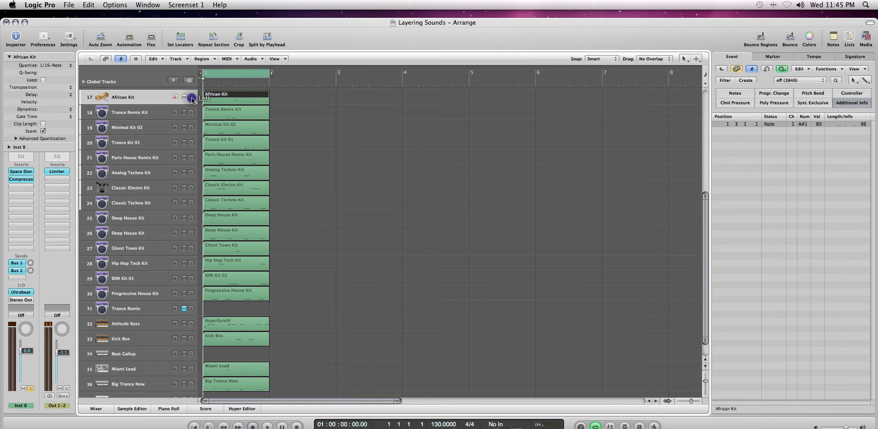
key("space")
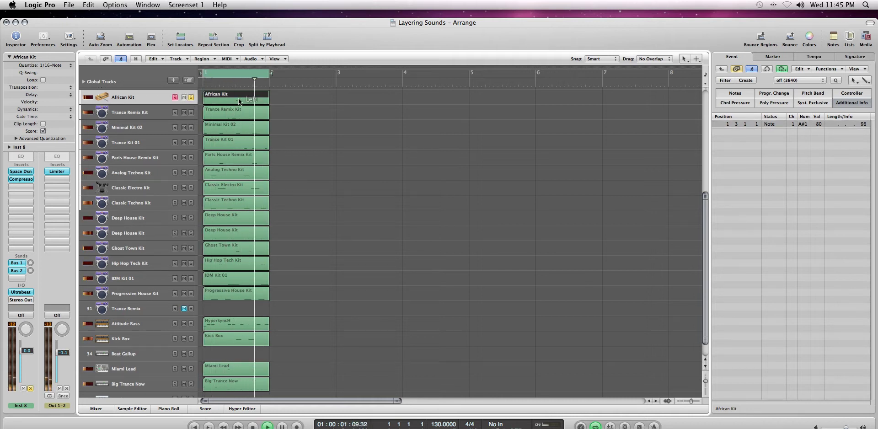
key("p")
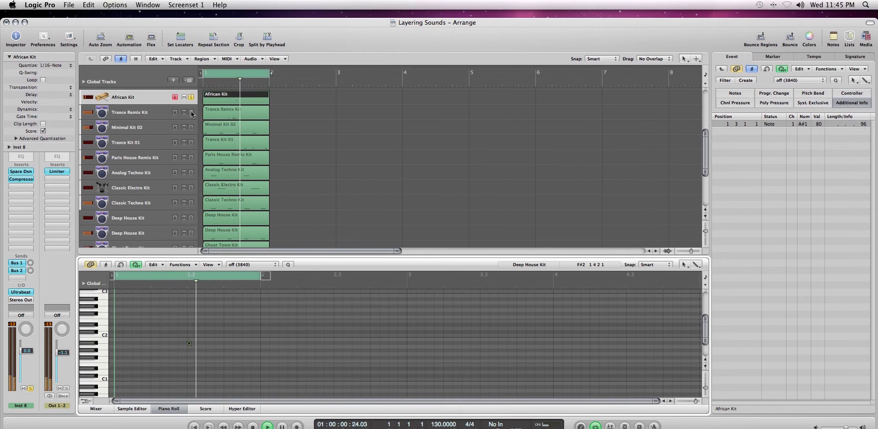
Step: Move the solo from African Kit to Trance Remix Kit and show its F#2 notes
left_click(191, 113)
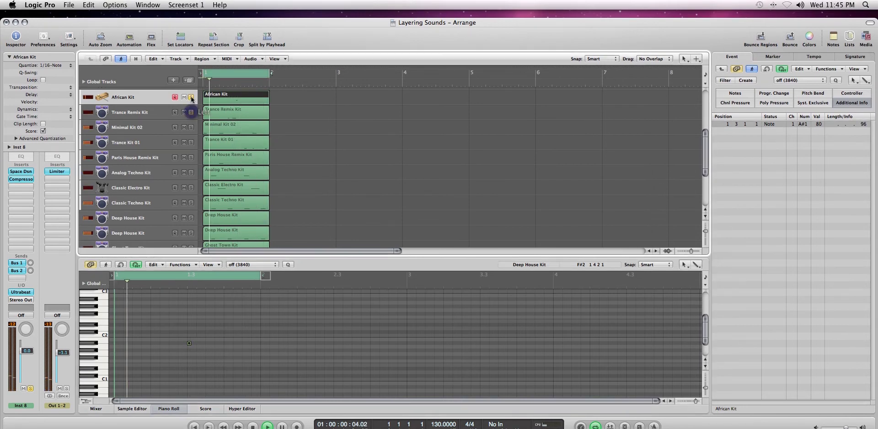
left_click(191, 97)
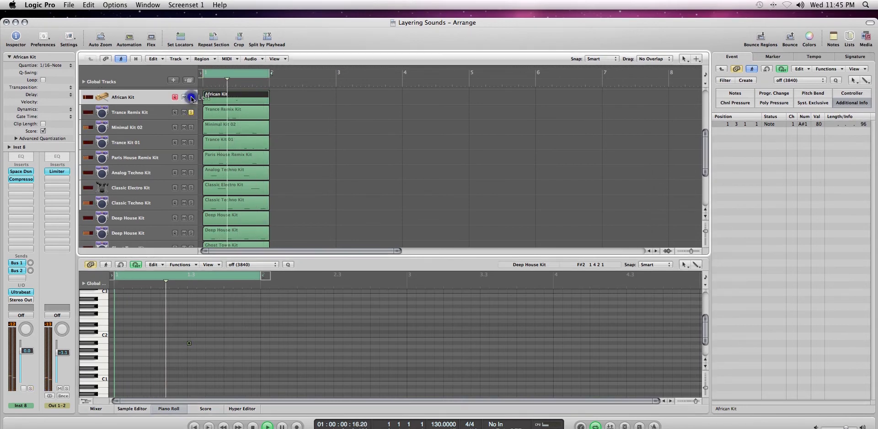
left_click(238, 114)
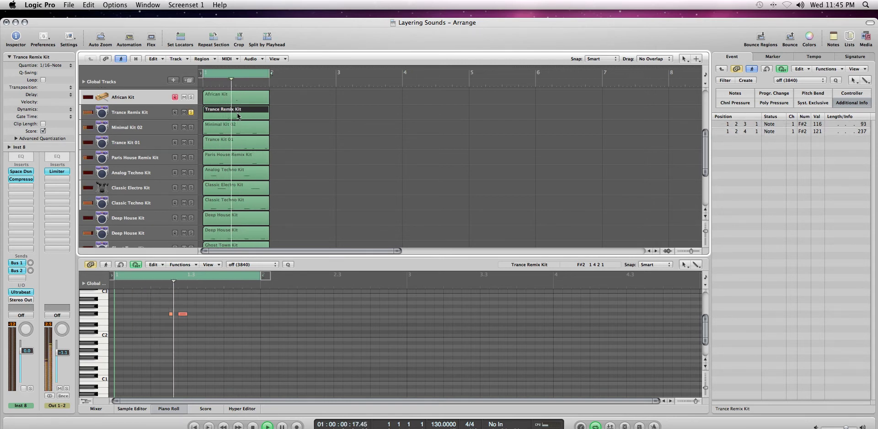
Step: Move the solo from Trance Remix Kit to Minimal Kit 02 and show its notes
left_click(191, 127)
left_click(191, 112)
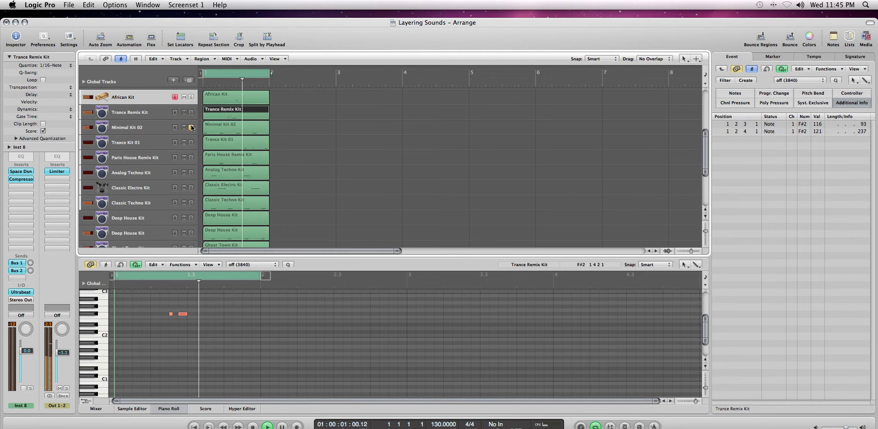
left_click(249, 128)
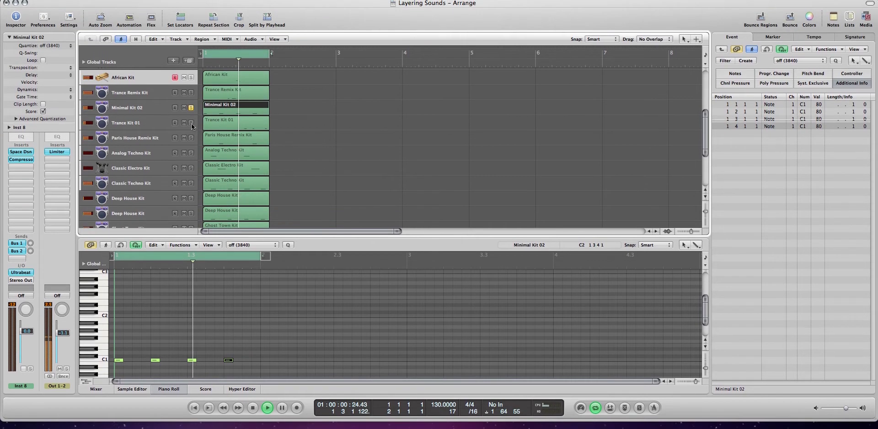
Step: Move the solo to Trance Kit 01 and show its notes in the Piano Roll
left_click(191, 124)
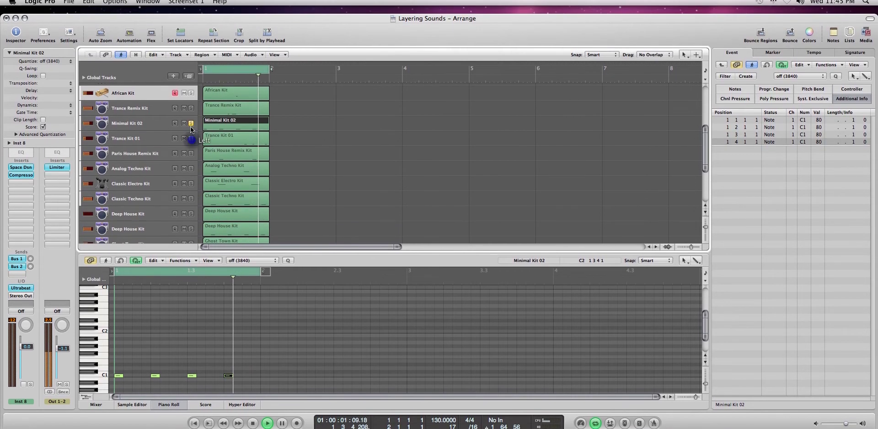
left_click(192, 109)
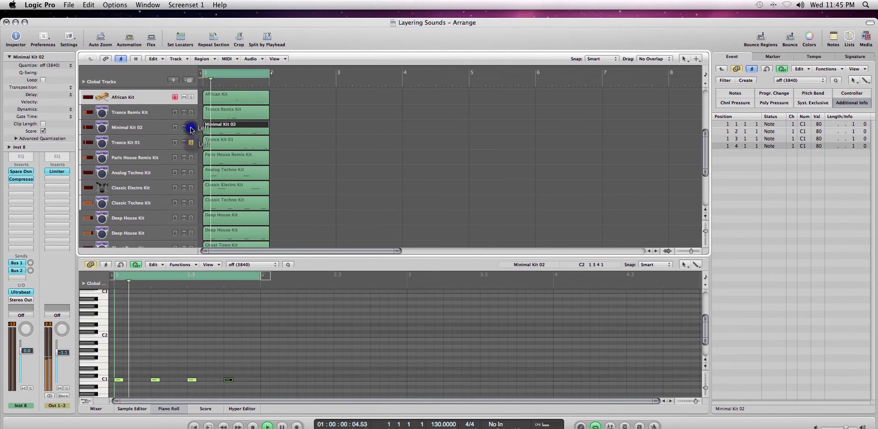
left_click(240, 145)
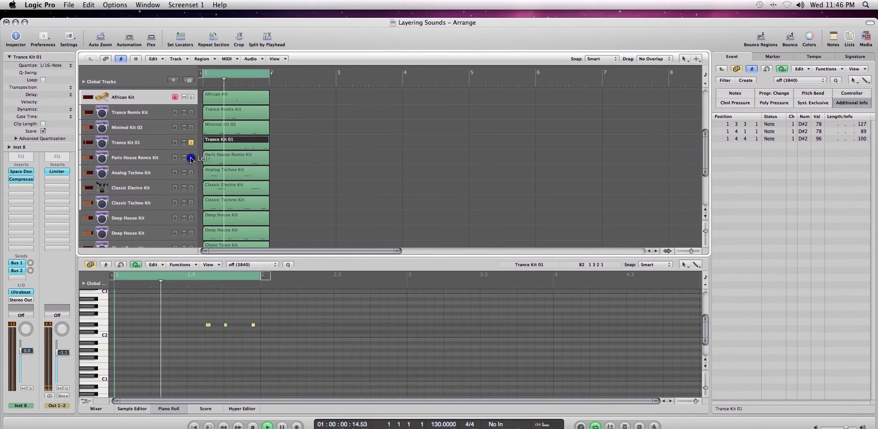
Step: Move the solo to Paris House Remix Kit and show its two D#1 notes
left_click(190, 121)
left_click(191, 144)
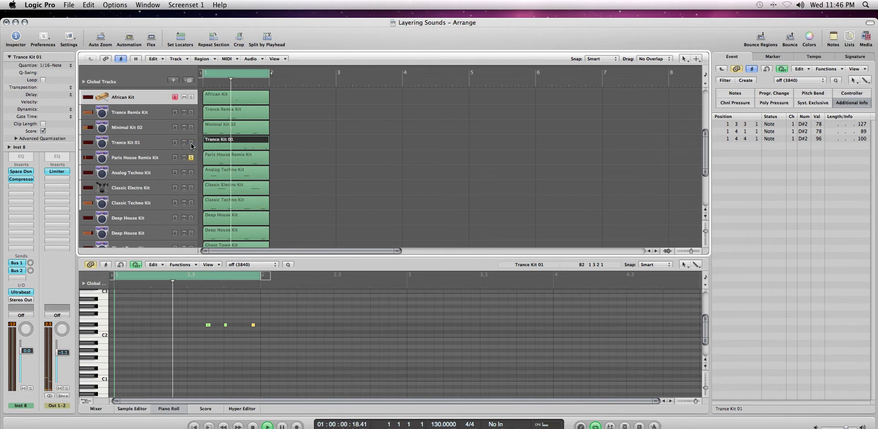
left_click(164, 159)
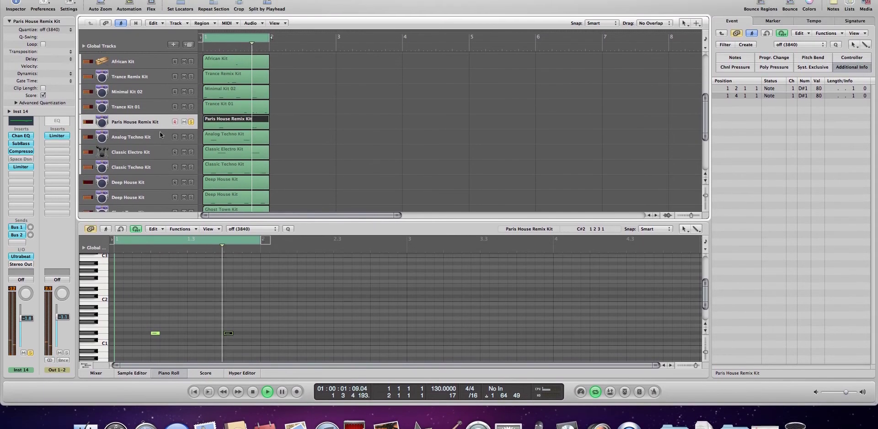
Step: Show Analog Techno Kit's two G2 notes soloed, then hand the solo to Classic Electro Kit
left_click(160, 135)
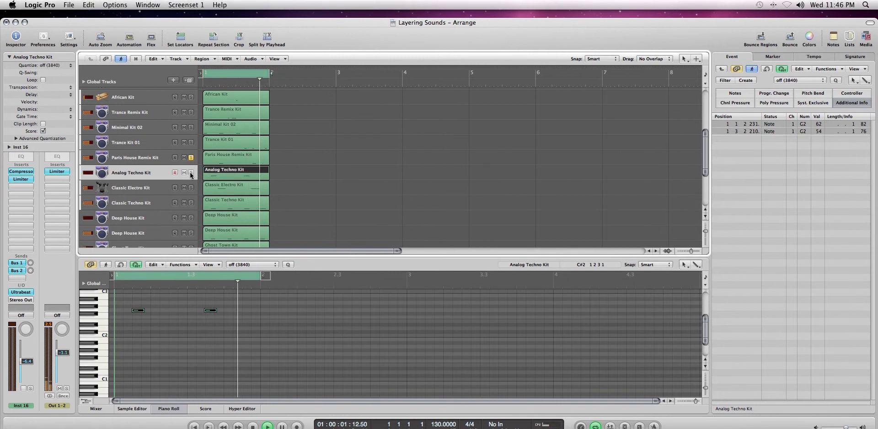
left_click(190, 173)
left_click(190, 157)
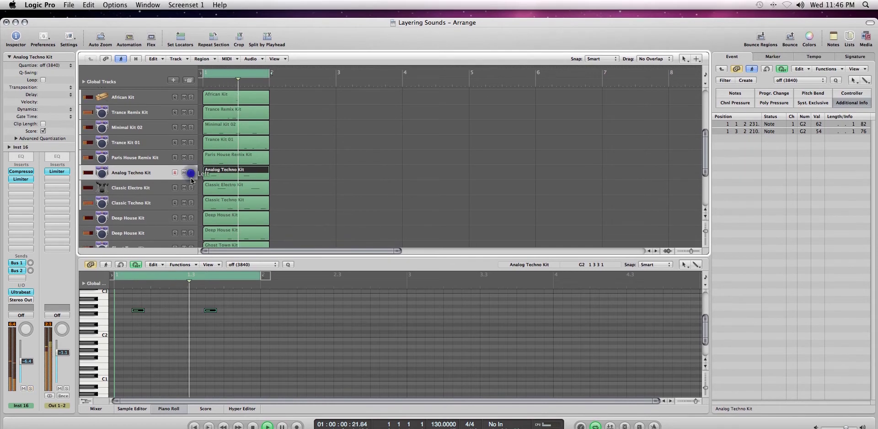
left_click(191, 172)
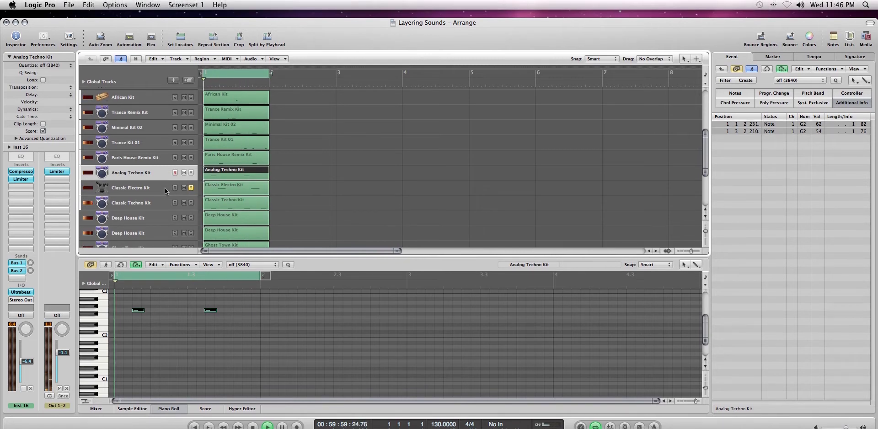
Step: Show Classic Electro Kit's notes, view Classic Techno Kit's four F#1 notes soloed, then solo and open Deep House Kit
left_click(162, 188)
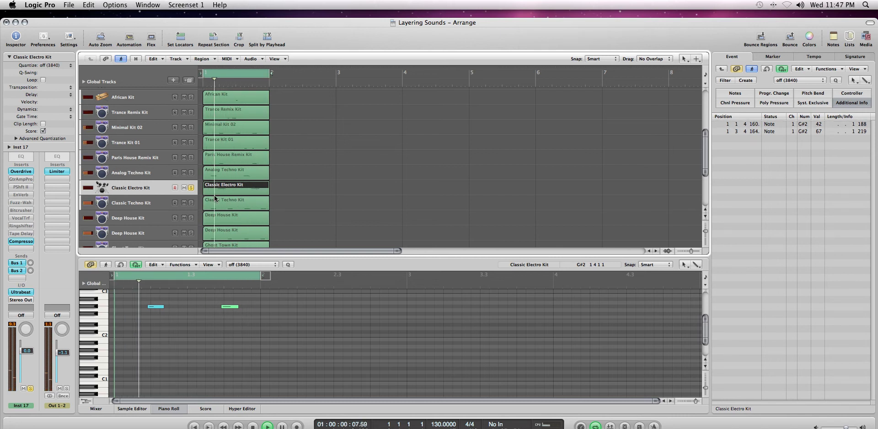
left_click(192, 203)
left_click(192, 188)
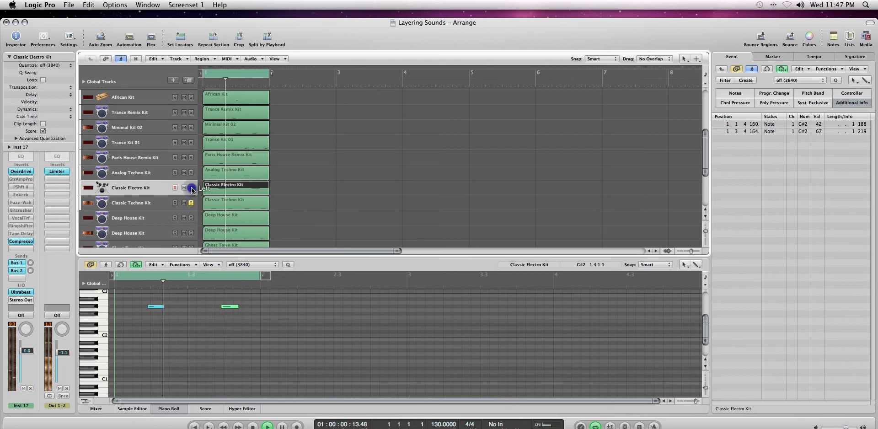
left_click(231, 210)
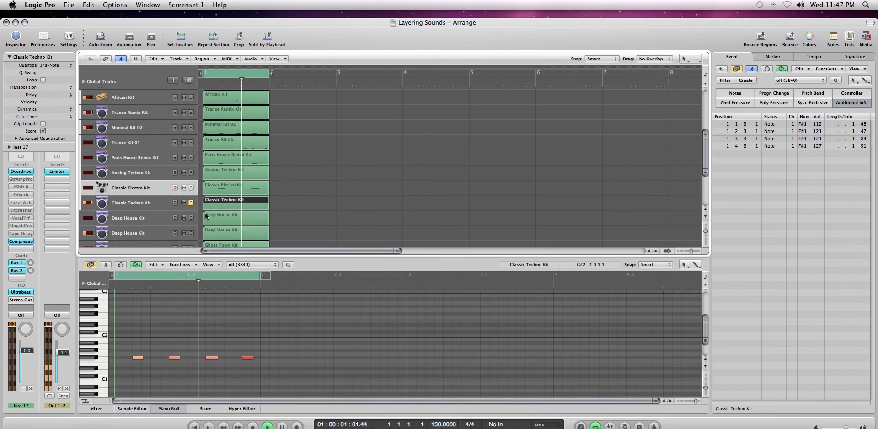
left_click(191, 219)
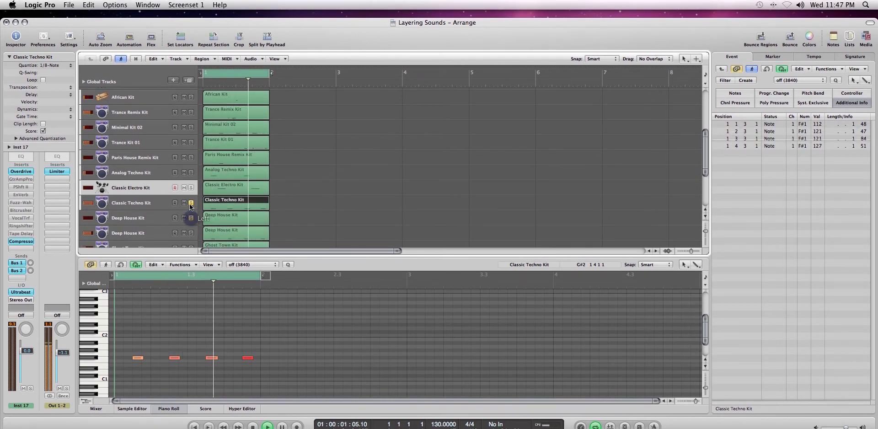
left_click(235, 217)
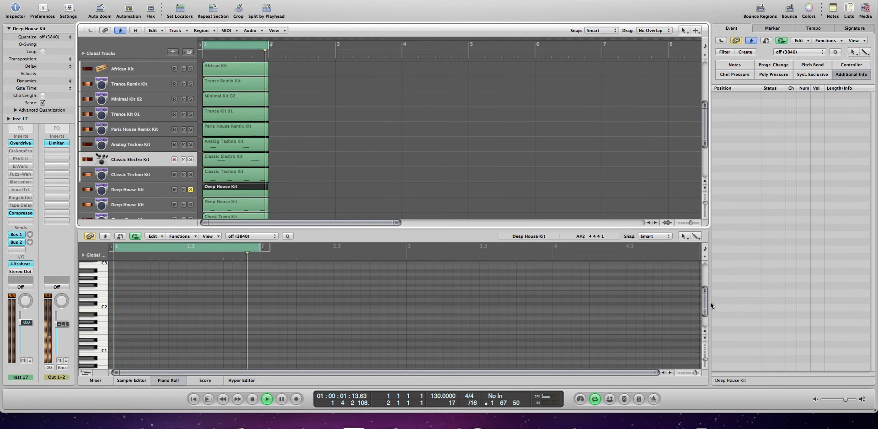
Step: Select the first Deep House Kit and scroll the Piano Roll to its single F1 note at 1 4 2 230
left_click(705, 325)
left_click_drag(705, 291, 705, 233)
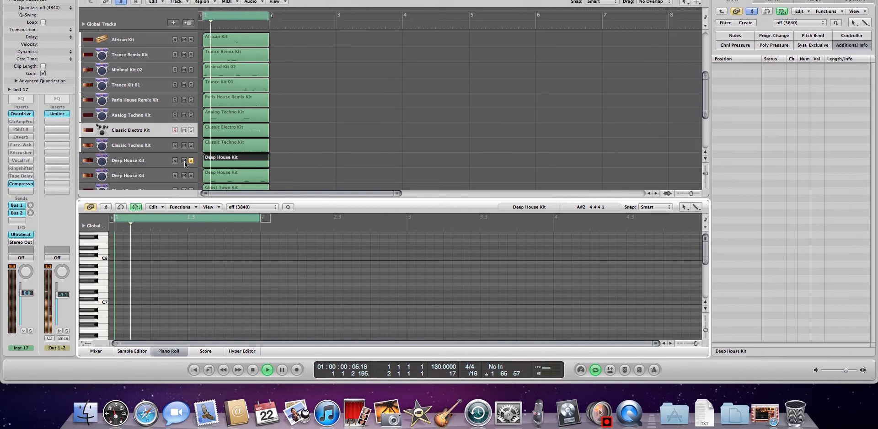
left_click(157, 155)
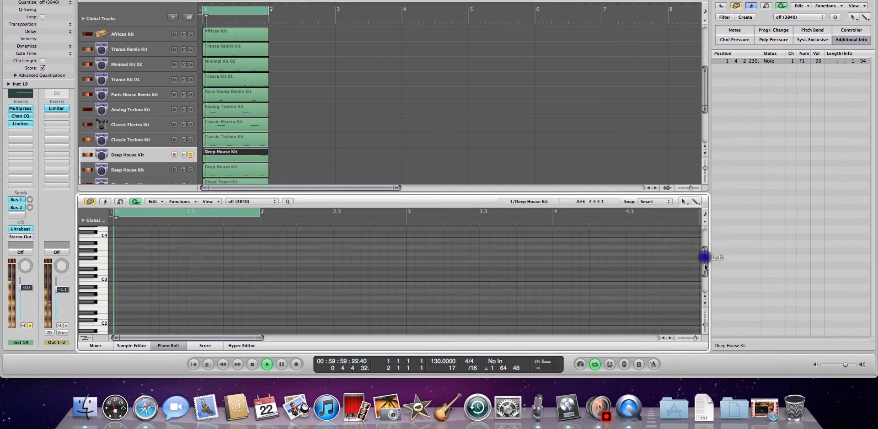
left_click_drag(705, 286, 705, 261)
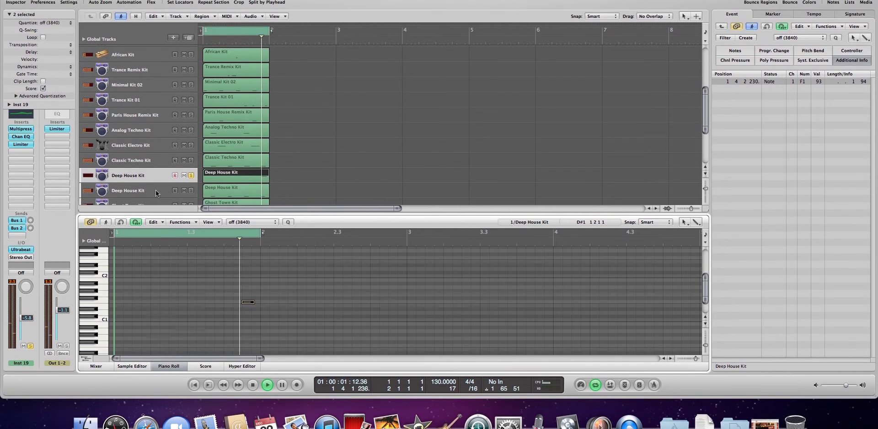
Step: Show the second Deep House Kit's four F#2 notes soloed, then pass the solo to Ghost Town Kit
left_click(156, 203)
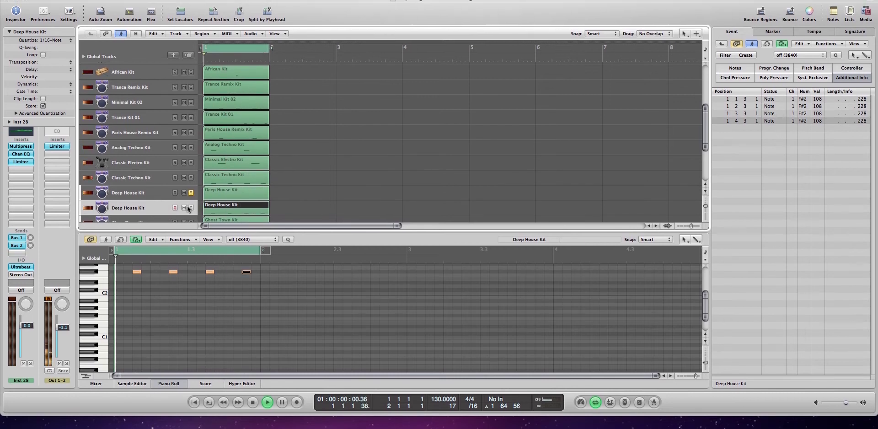
left_click(191, 193)
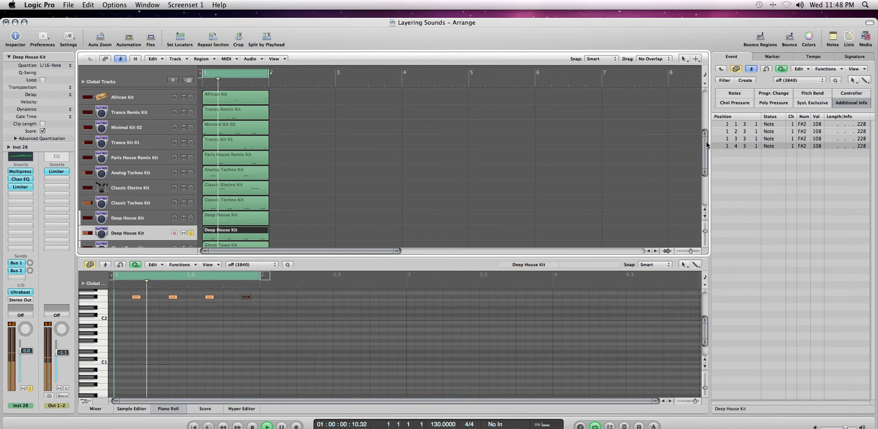
left_click_drag(707, 145, 707, 153)
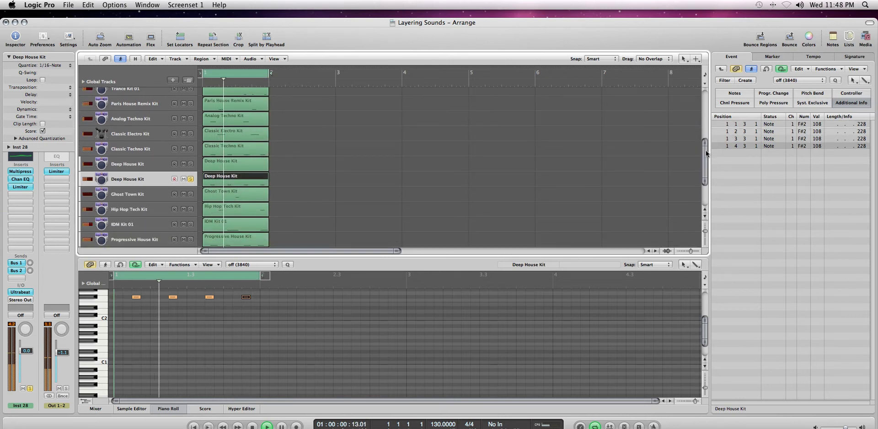
left_click(191, 179)
left_click(191, 194)
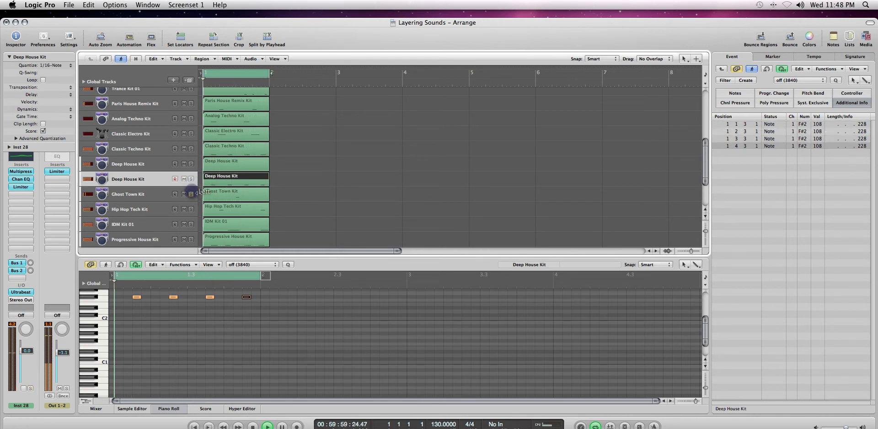
Step: Select Ghost Town Kit to display its single E2 note at 1 3 1 1, velocity 83
left_click(165, 193)
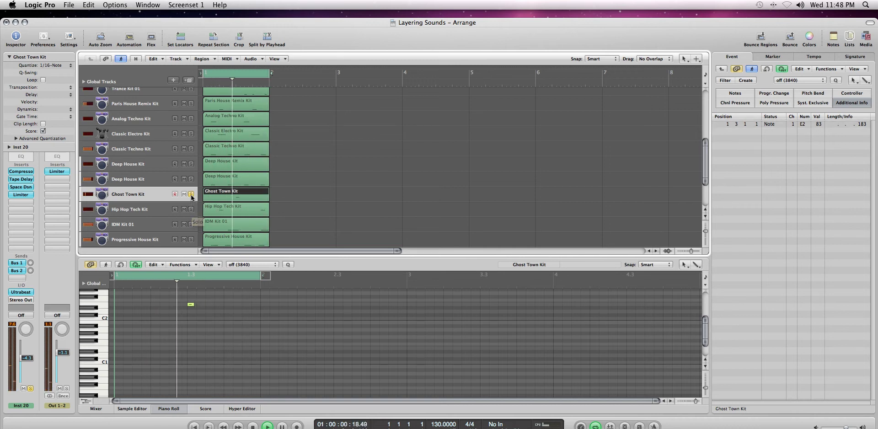
Step: Move the solo from Ghost Town Kit to Hip Hop Tech Kit and show its notes
left_click(191, 209)
left_click(191, 194)
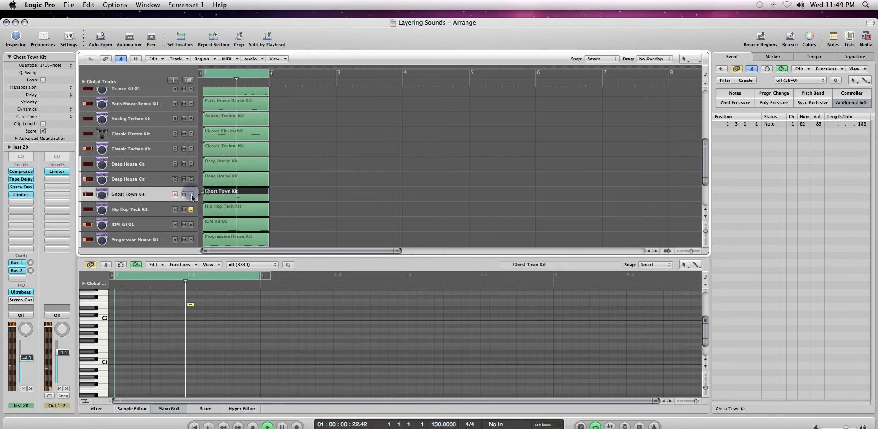
left_click(161, 209)
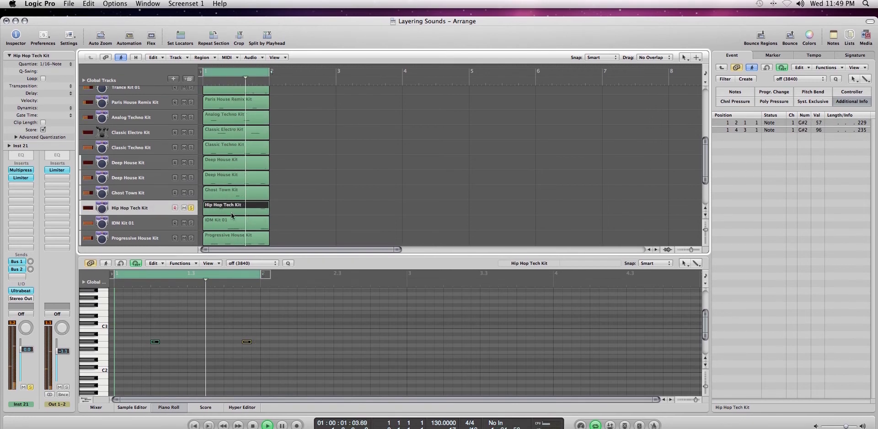
Step: Show IDM Kit 01's notes and move the solo to it from Hip Hop Tech Kit
left_click(204, 223)
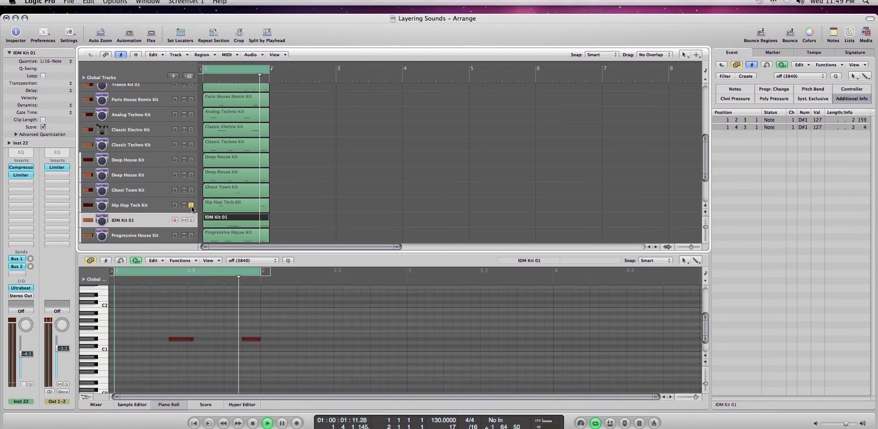
left_click(191, 205)
left_click(191, 220)
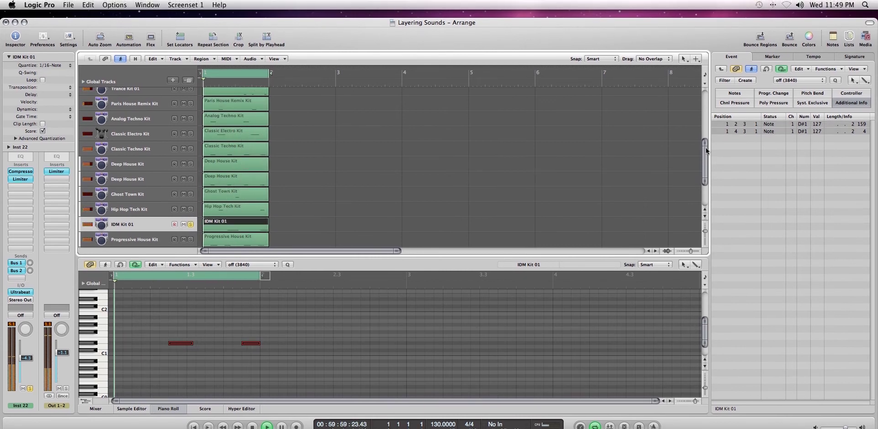
Step: Scroll the track list and move the solo from IDM Kit 01 to Progressive House Kit
left_click_drag(707, 151, 705, 157)
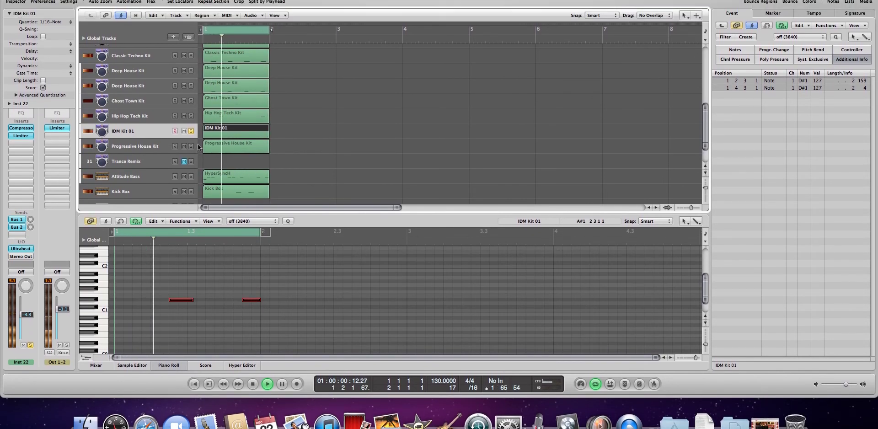
left_click(191, 146)
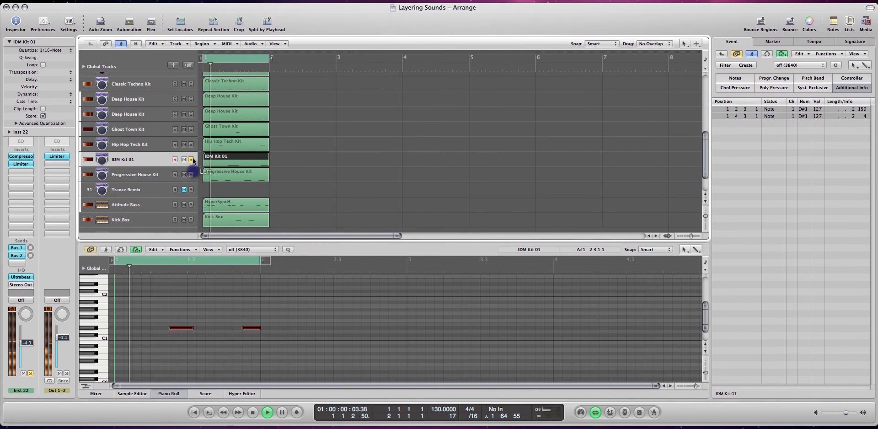
left_click(191, 132)
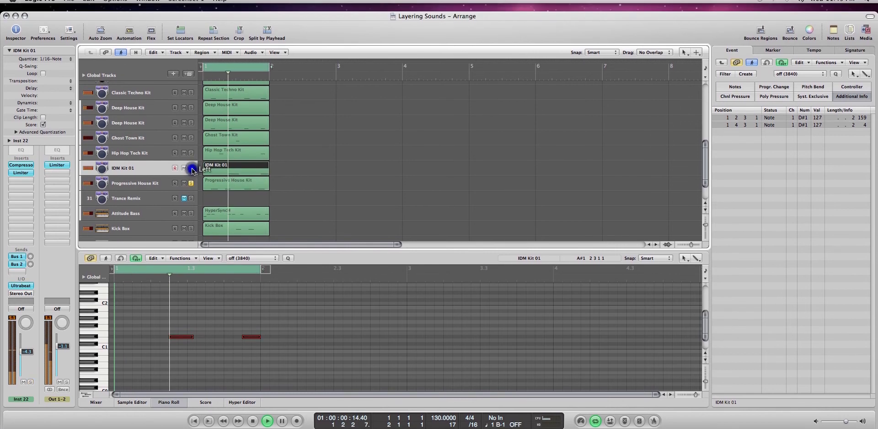
Step: Show Progressive House Kit's four D#1 notes, then solo the Attitude Bass track
left_click(153, 182)
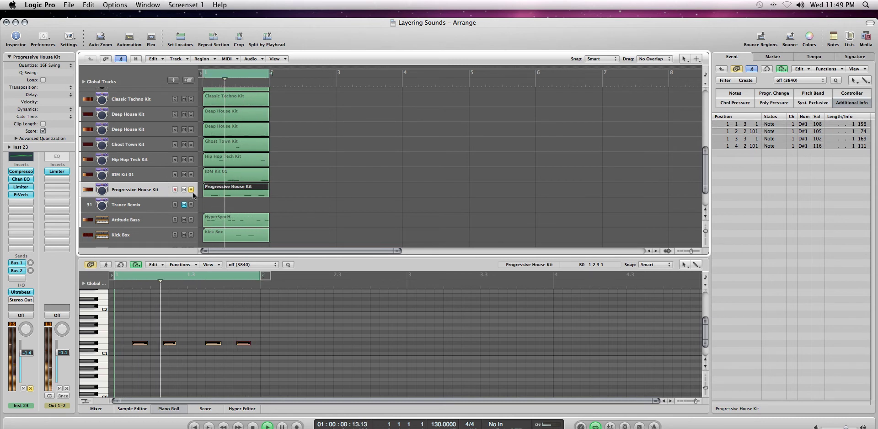
left_click(191, 219)
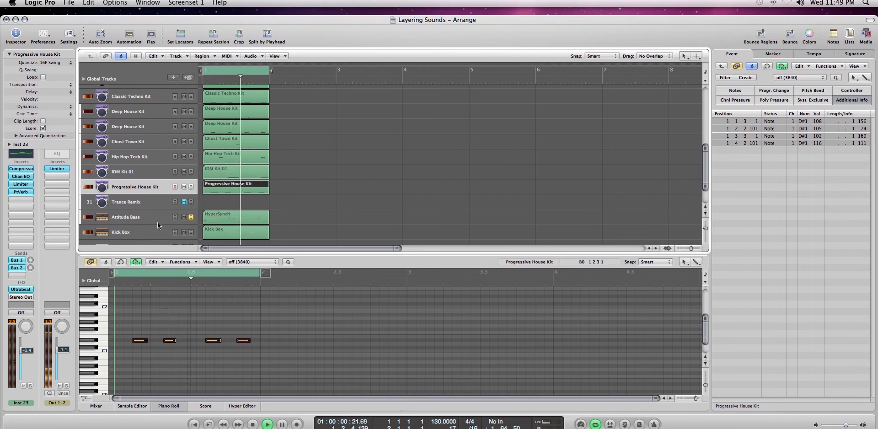
Step: Show Attitude Bass's E1 and D1 notes in the Piano Roll, then solo Kick Box
left_click(157, 221)
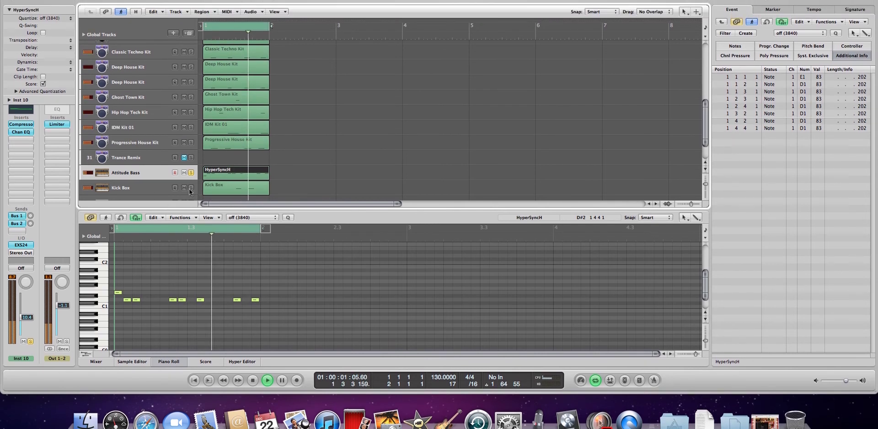
left_click(191, 172)
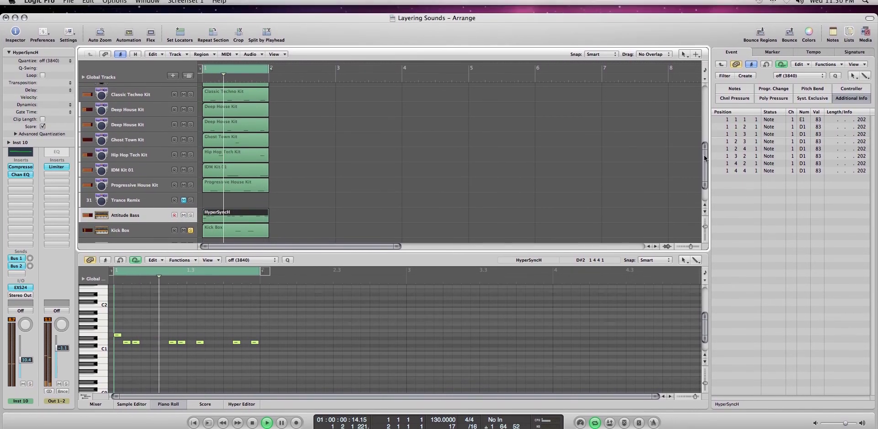
Step: Scroll the track list and select Kick Box to show its two F1 notes
left_click_drag(704, 158, 706, 161)
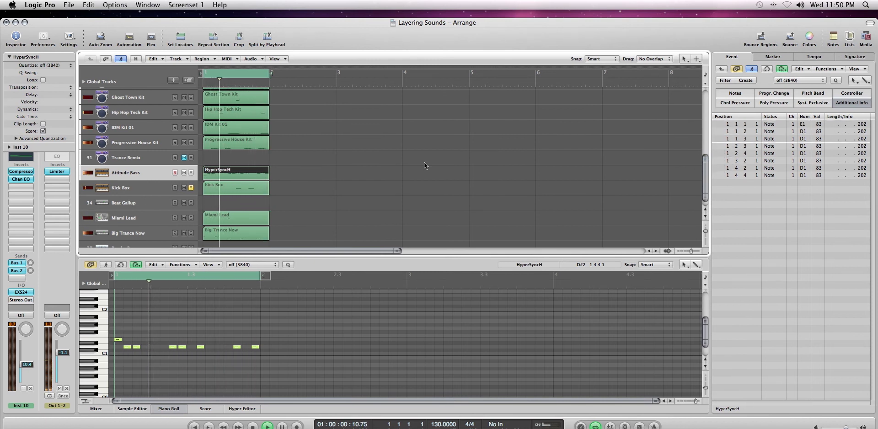
left_click(139, 184)
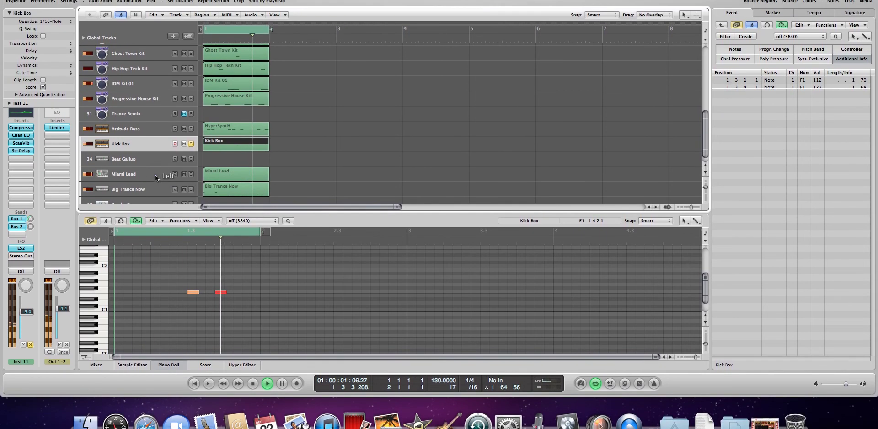
Step: Select Miami Lead to show its D3 note and turn off Kick Box's solo
left_click(189, 169)
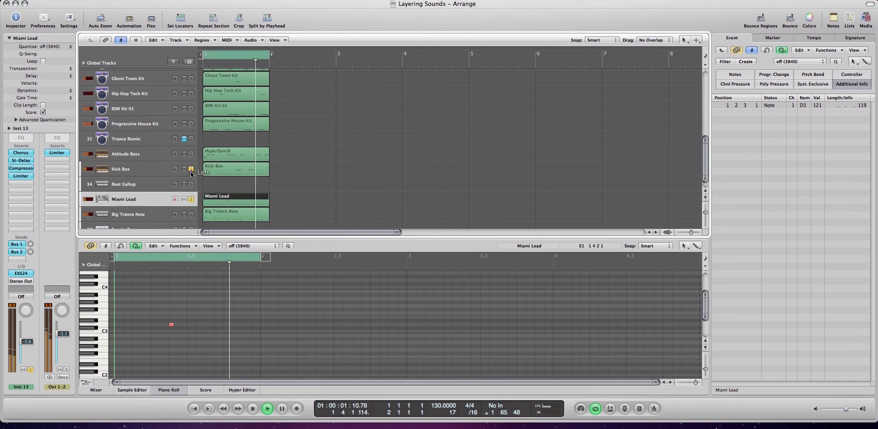
left_click(189, 160)
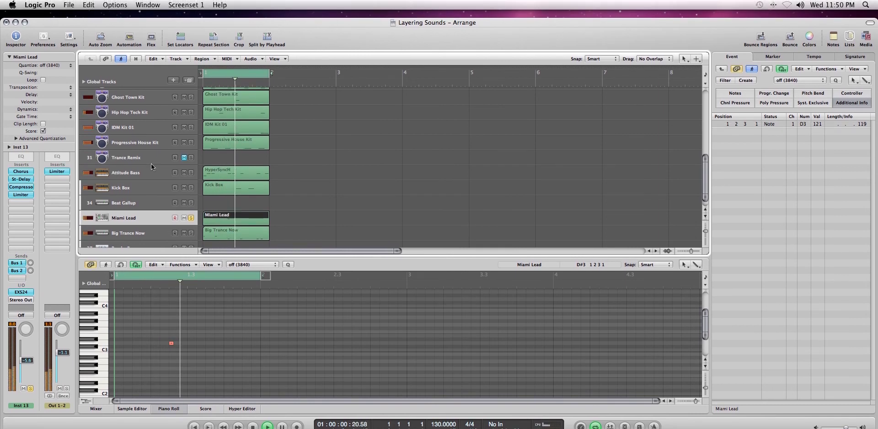
Step: Show Big Trance Now's six A#2, A2 and A3 notes and solo it instead of Miami Lead
left_click(151, 232)
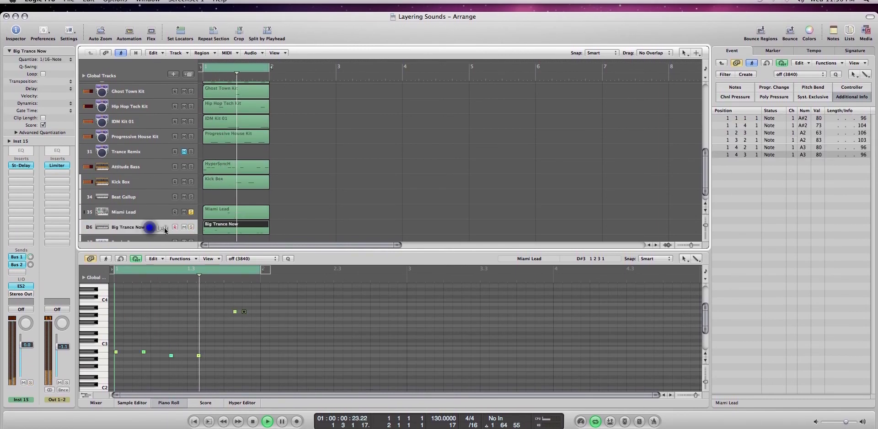
left_click(191, 222)
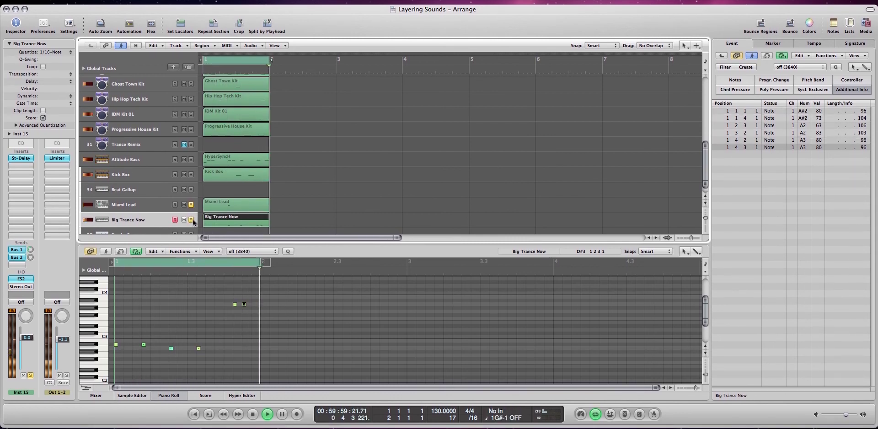
left_click(191, 220)
left_click_drag(191, 209, 191, 219)
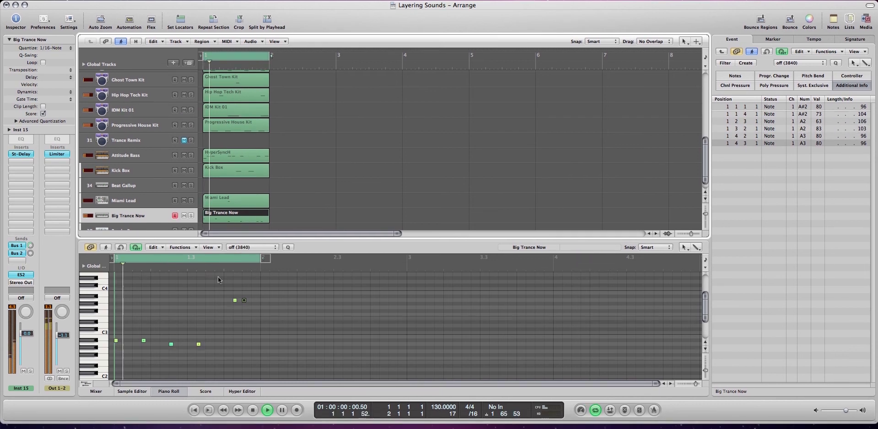
Step: Open Big Trance Now's ES2 synth and lower its Mod Depth, Resonance and filter Cutoff
left_click(23, 275)
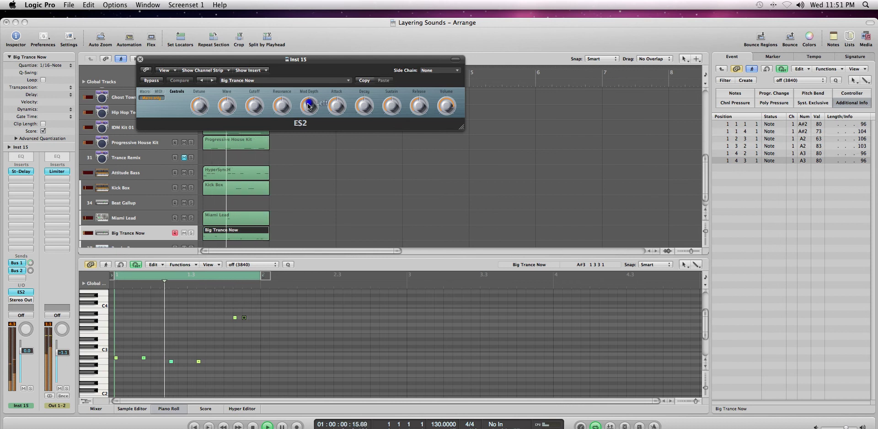
left_click_drag(309, 106, 306, 119)
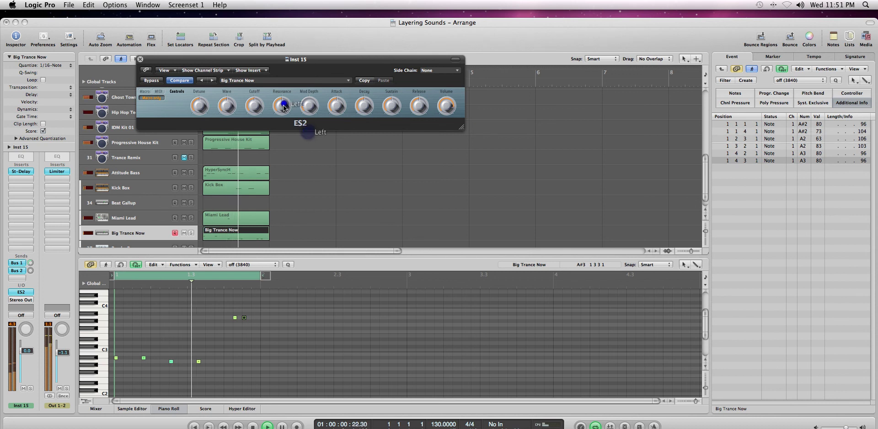
left_click_drag(284, 108, 282, 126)
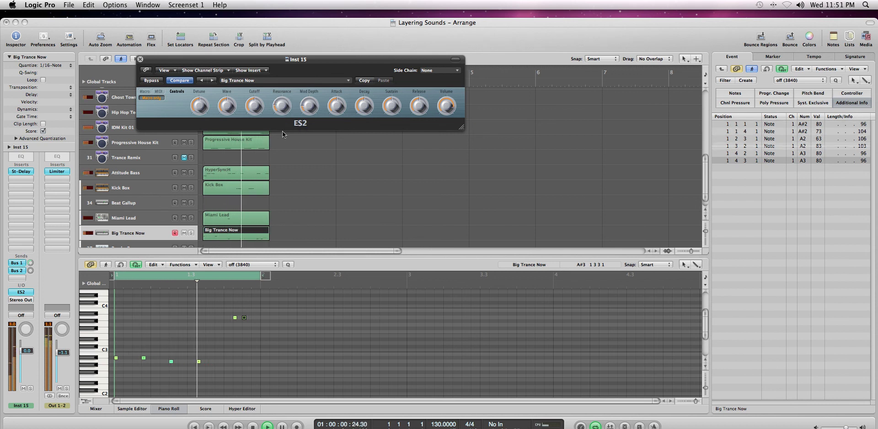
left_click(284, 141)
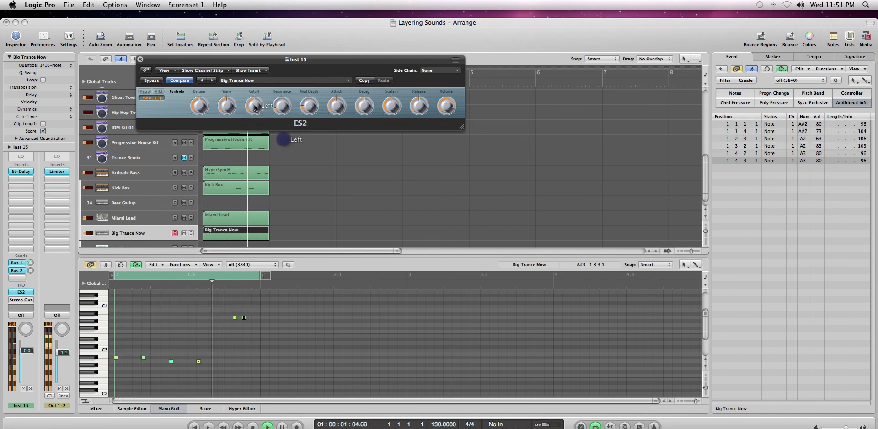
left_click_drag(255, 108, 252, 114)
left_click(254, 106)
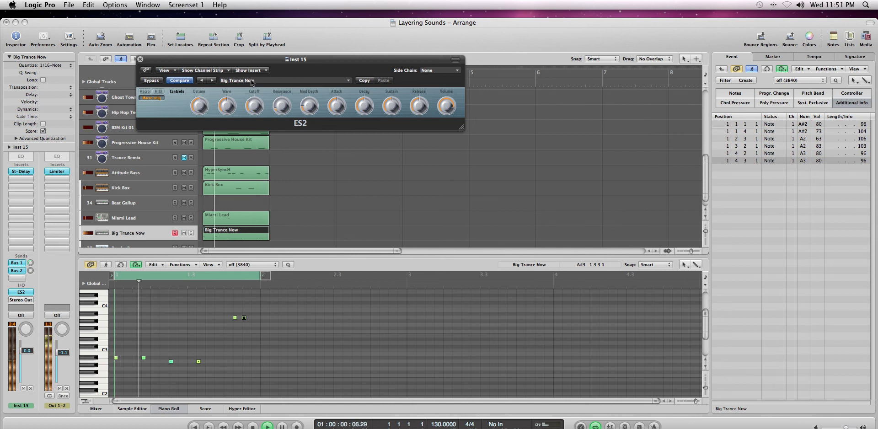
Step: Readjust the ES2 Resonance and raise the filter Cutoff
left_click(285, 102)
left_click_drag(284, 102, 283, 87)
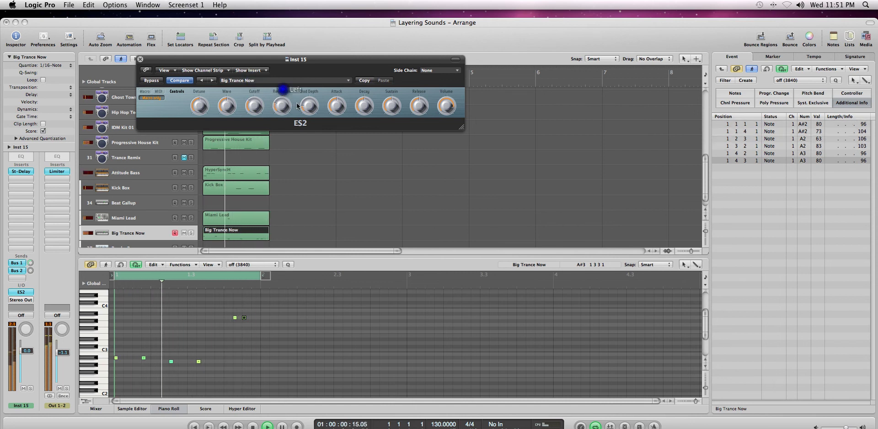
left_click(311, 78)
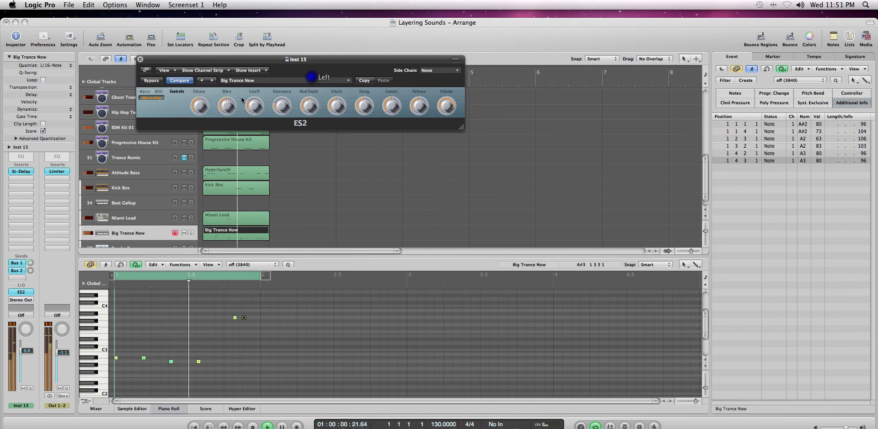
left_click_drag(259, 108, 258, 94)
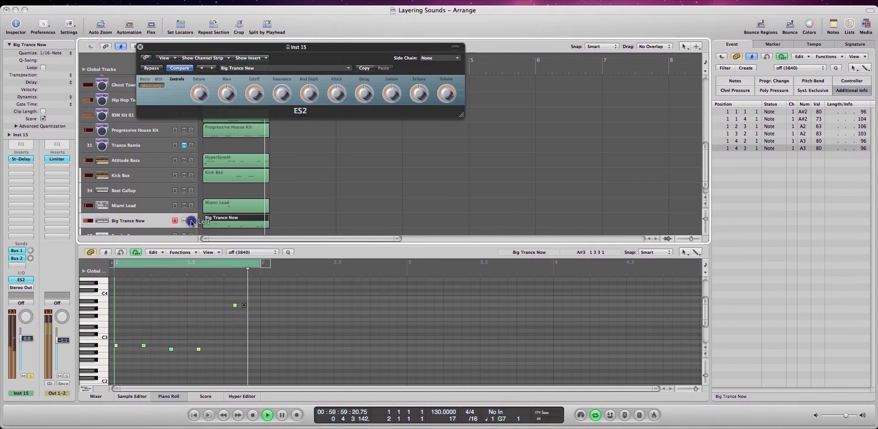
Step: Toggle Big Trance Now's solo and click controls in the open ES2 window
left_click(191, 224)
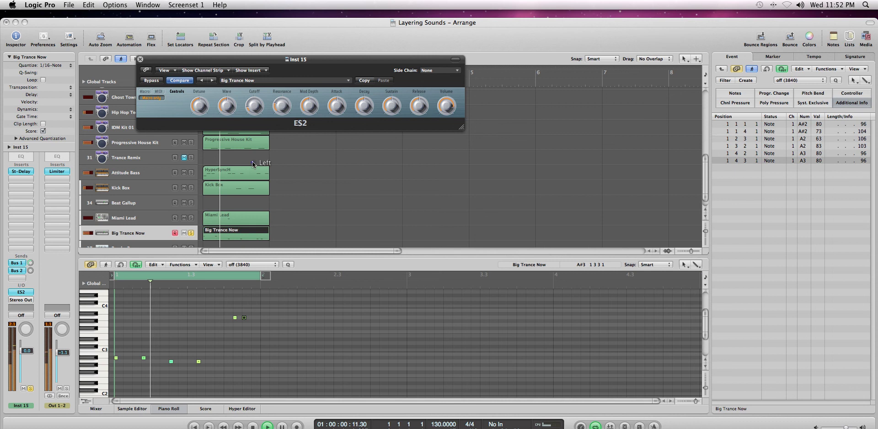
left_click(254, 108)
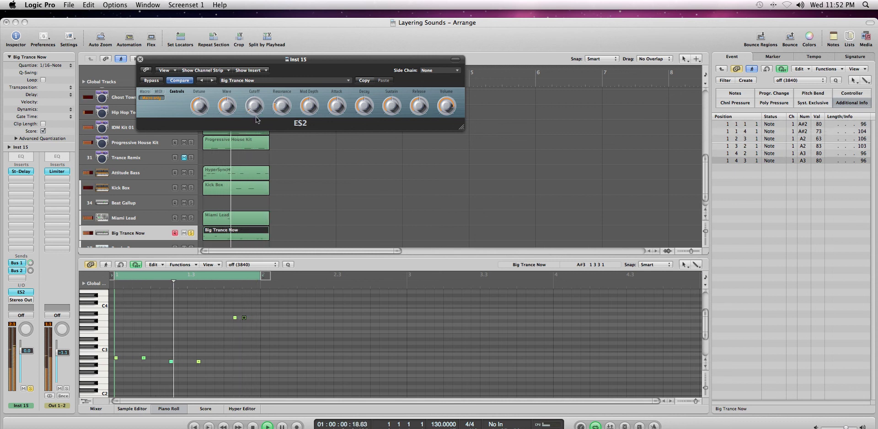
left_click(229, 123)
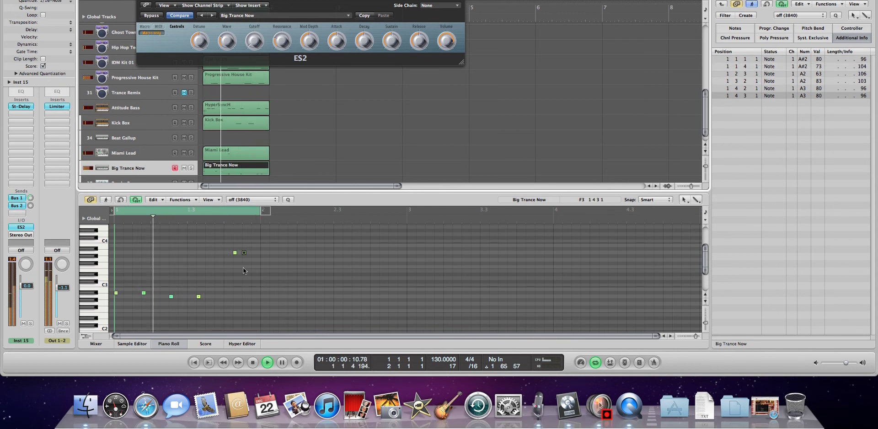
Step: Stop the loop's playback with the Space bar
key("space")
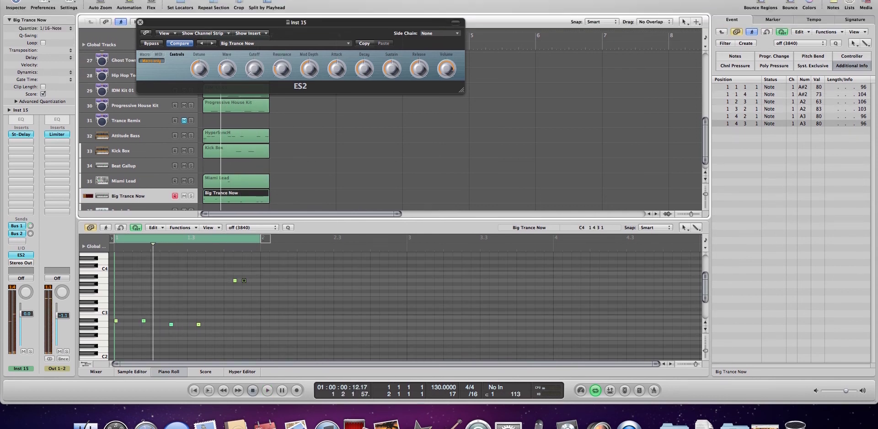